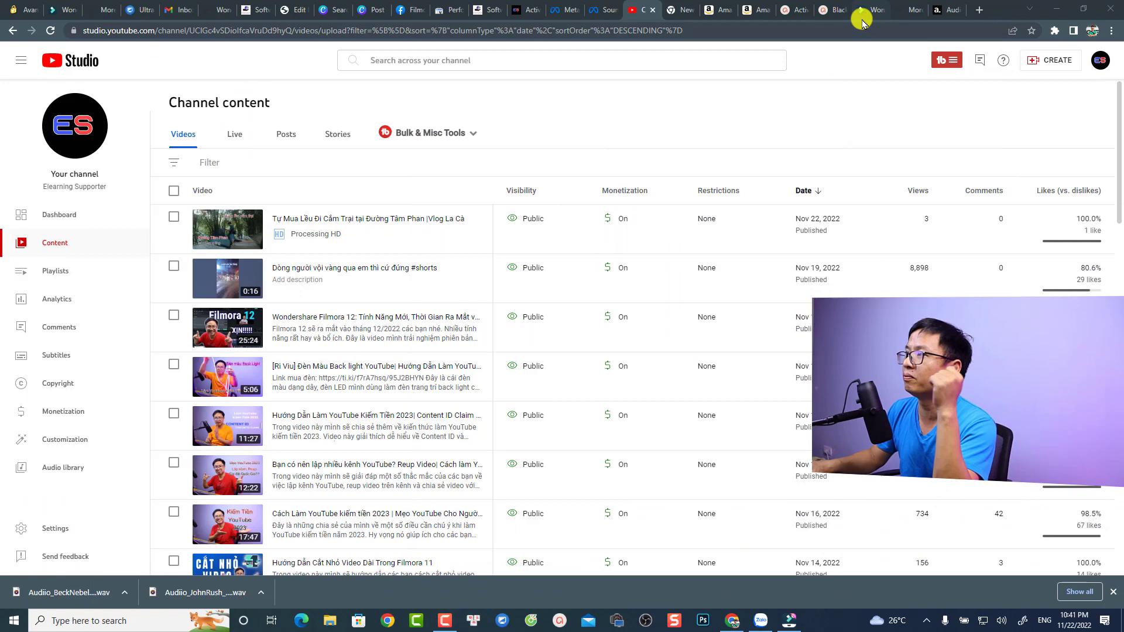
# Open Wondershare's Thanksgiving sale page and scroll to the discounted price cards, e.g. Filmora $63.99.
pyautogui.click(873, 14)
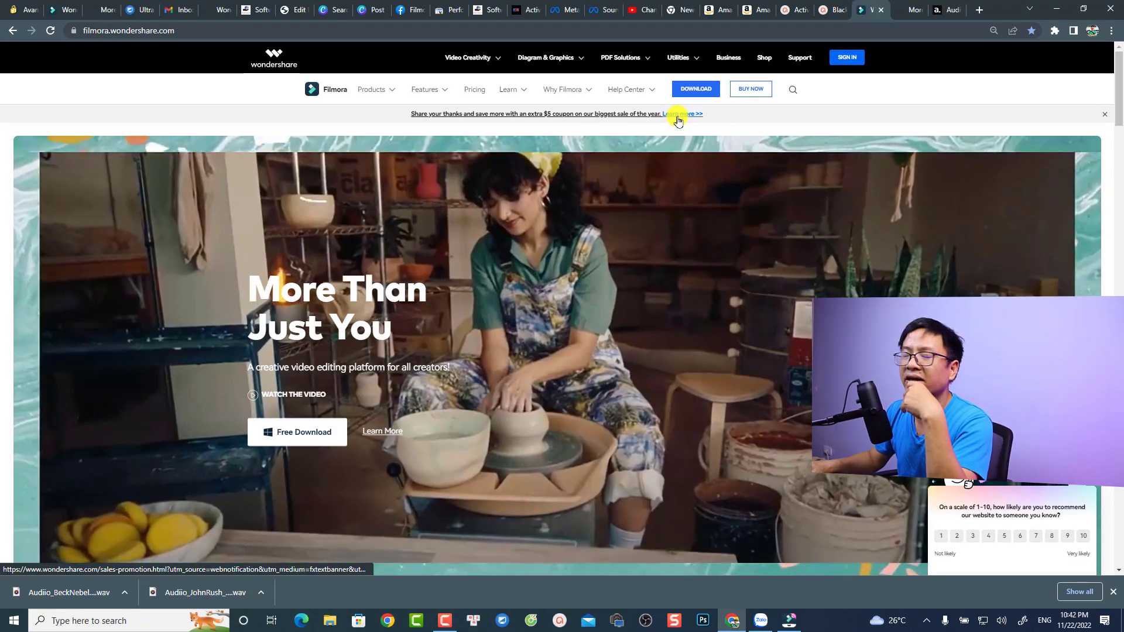
pyautogui.click(679, 114)
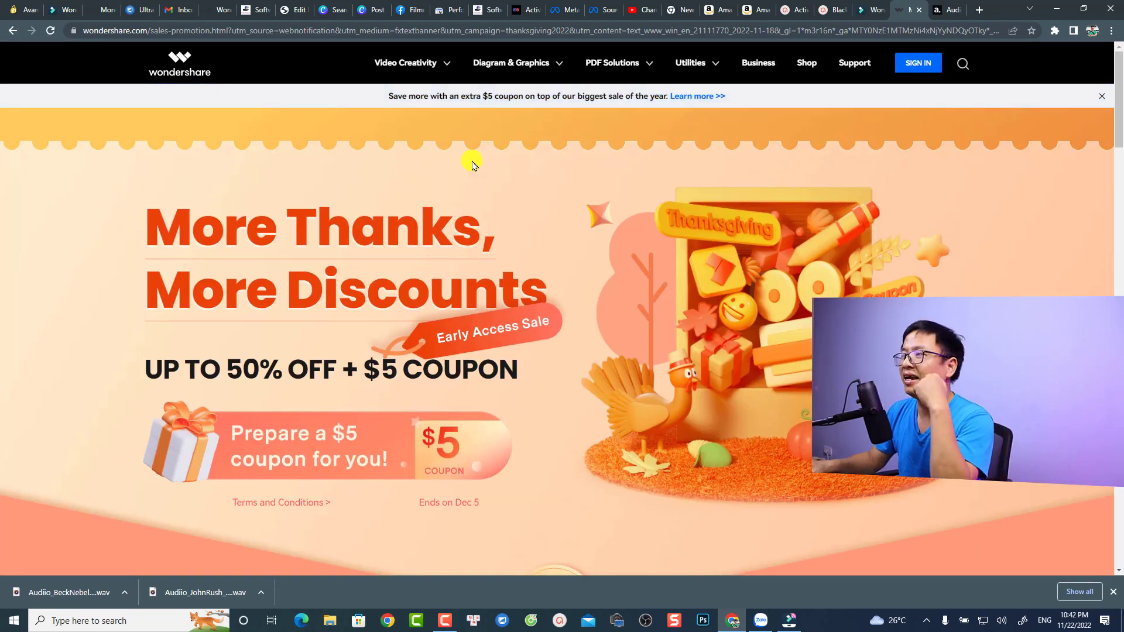
pyautogui.scroll(-8, 427, 289)
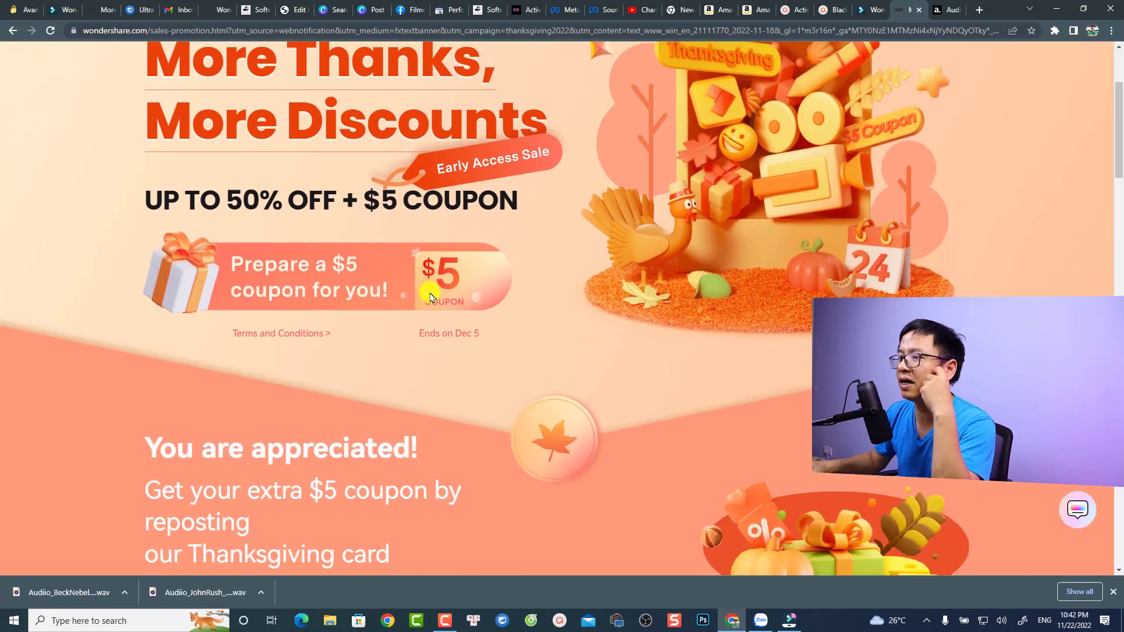
pyautogui.scroll(-5, 429, 295)
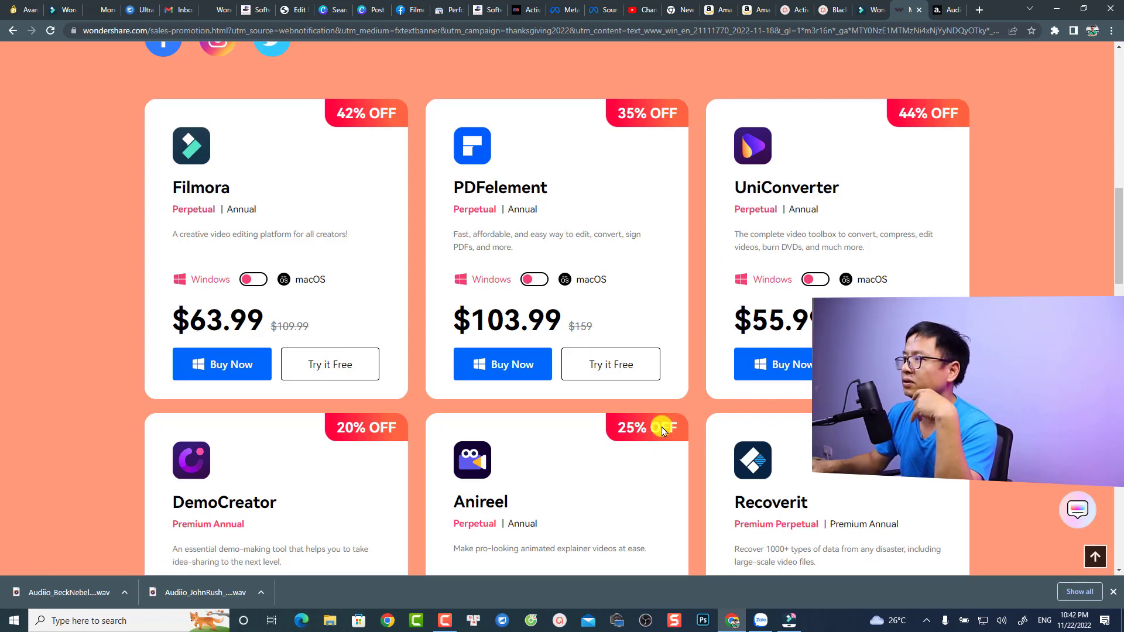
pyautogui.scroll(-3, 632, 371)
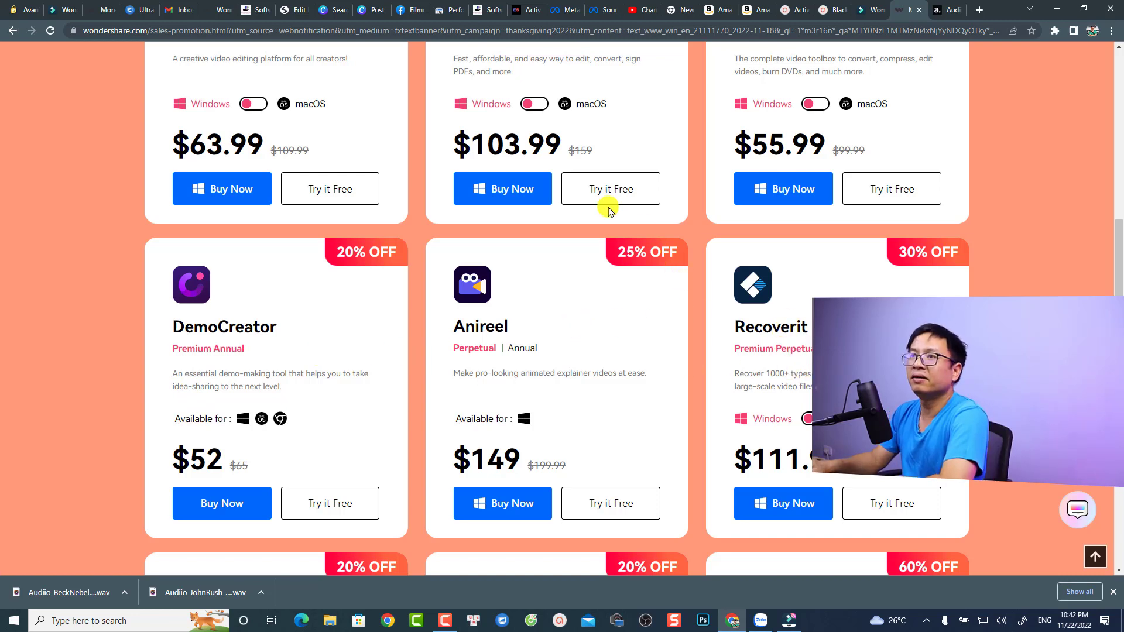
# View Jacky's Deals latest deals with the 20% off Filmora 11 coupon, then minimize the browser.
pyautogui.click(256, 10)
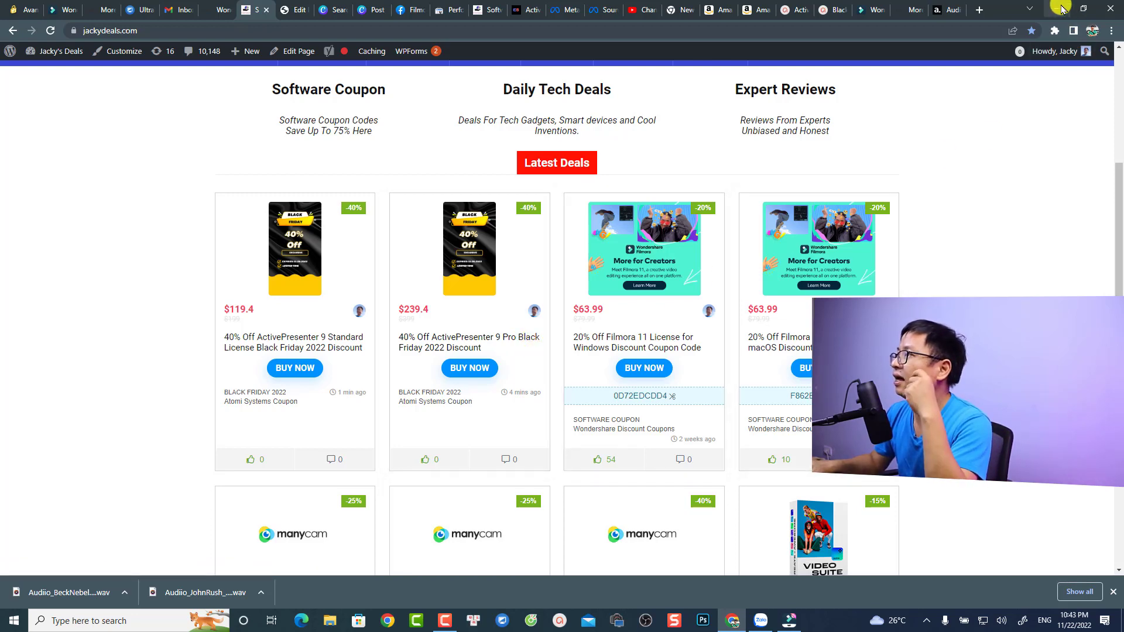
pyautogui.click(1058, 8)
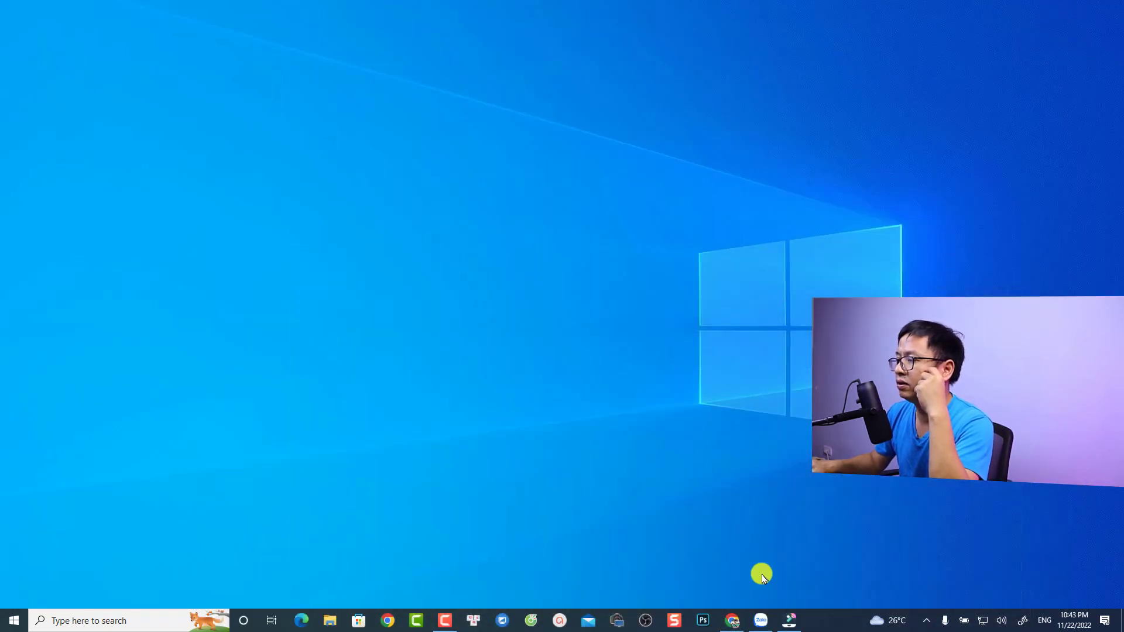
# Confirm Filmora 12 Beta is version 12.0.1 Beta, then save the Cắm trại project and exit.
pyautogui.click(789, 624)
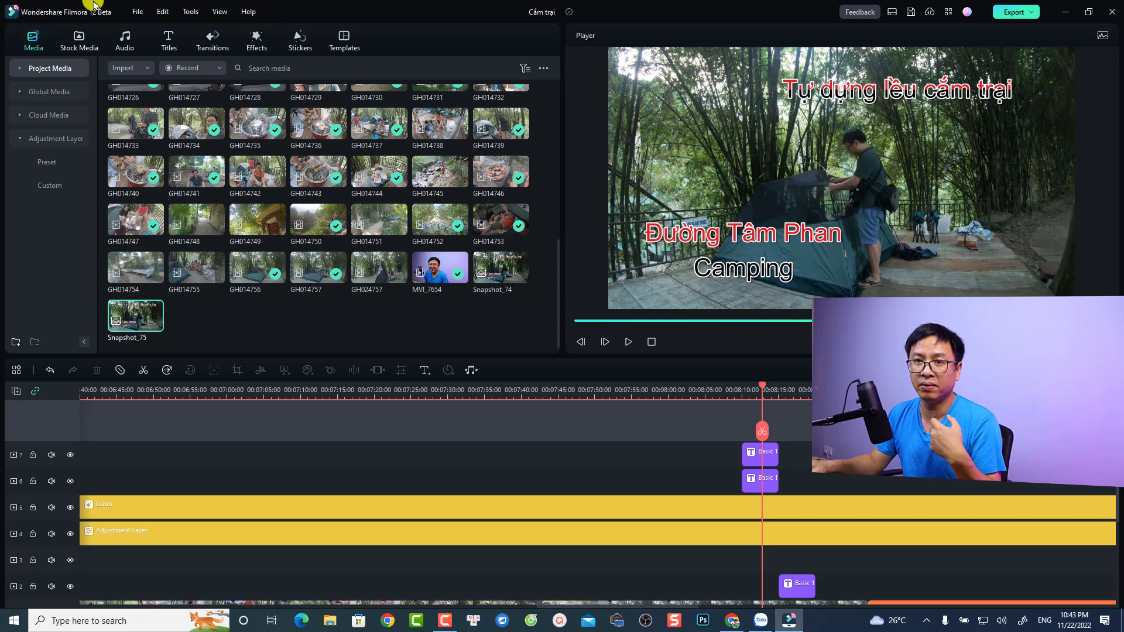
pyautogui.click(246, 13)
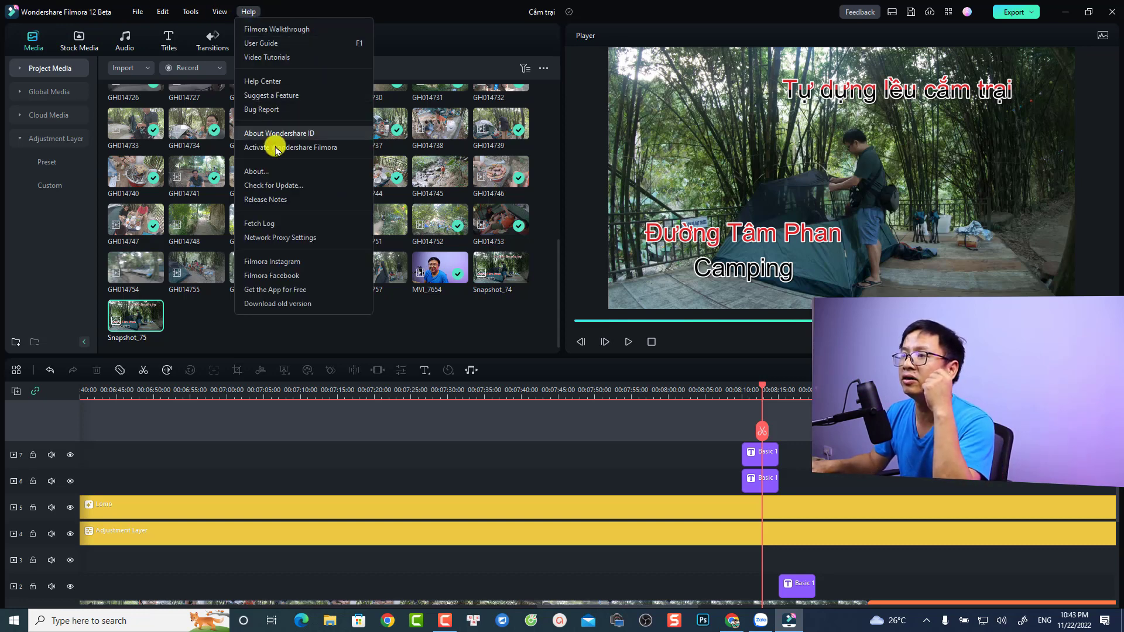
pyautogui.click(257, 172)
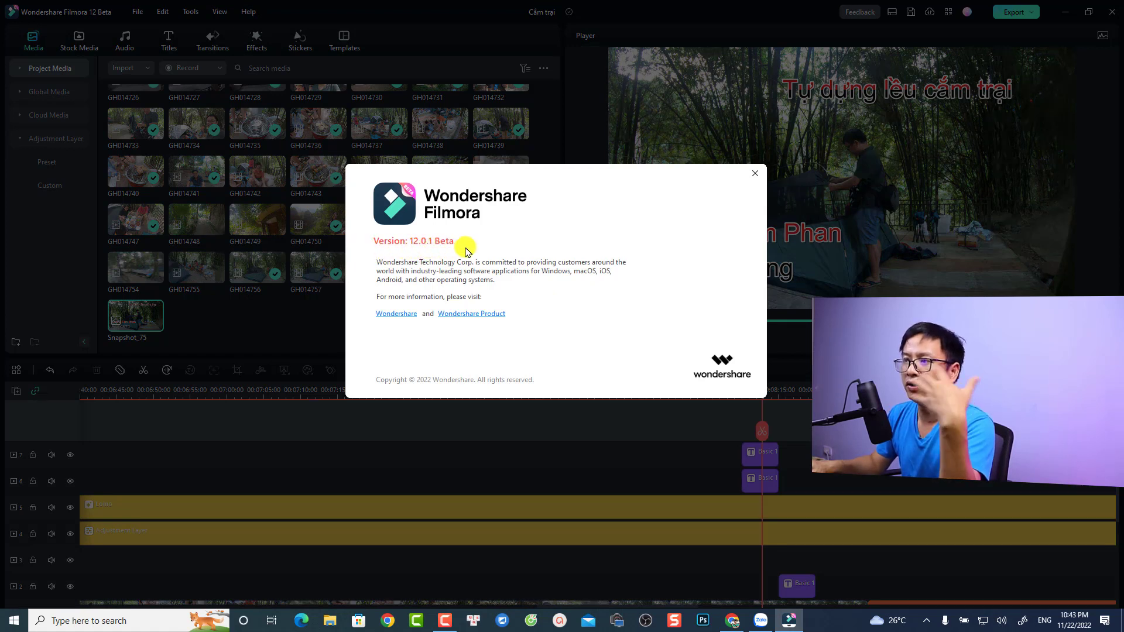
pyautogui.click(754, 173)
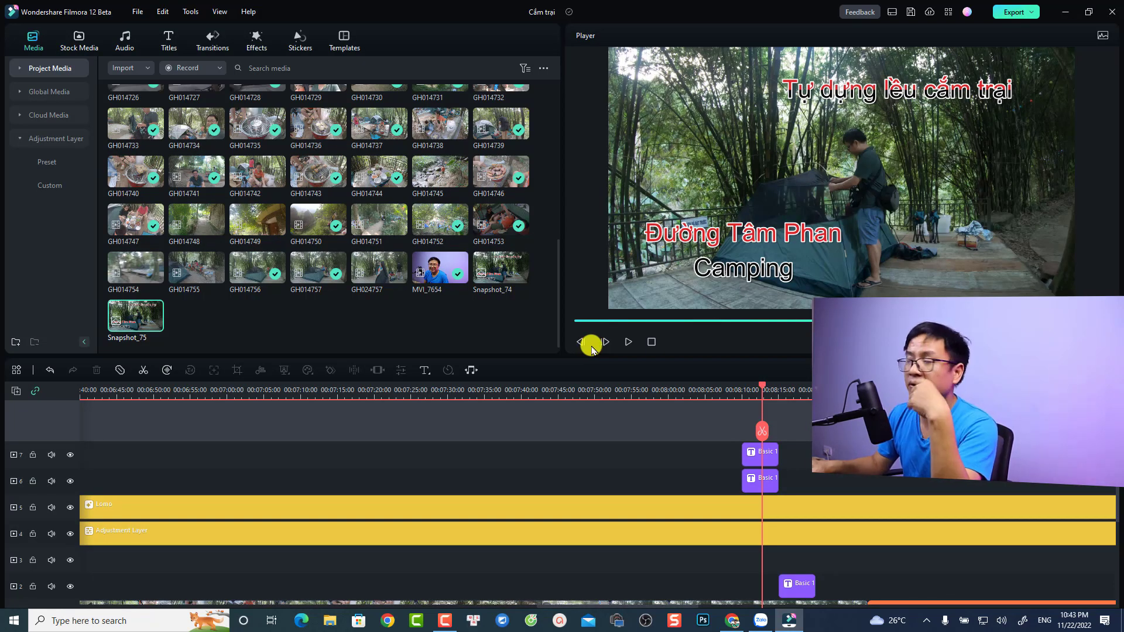
pyautogui.click(1112, 12)
pyautogui.click(609, 309)
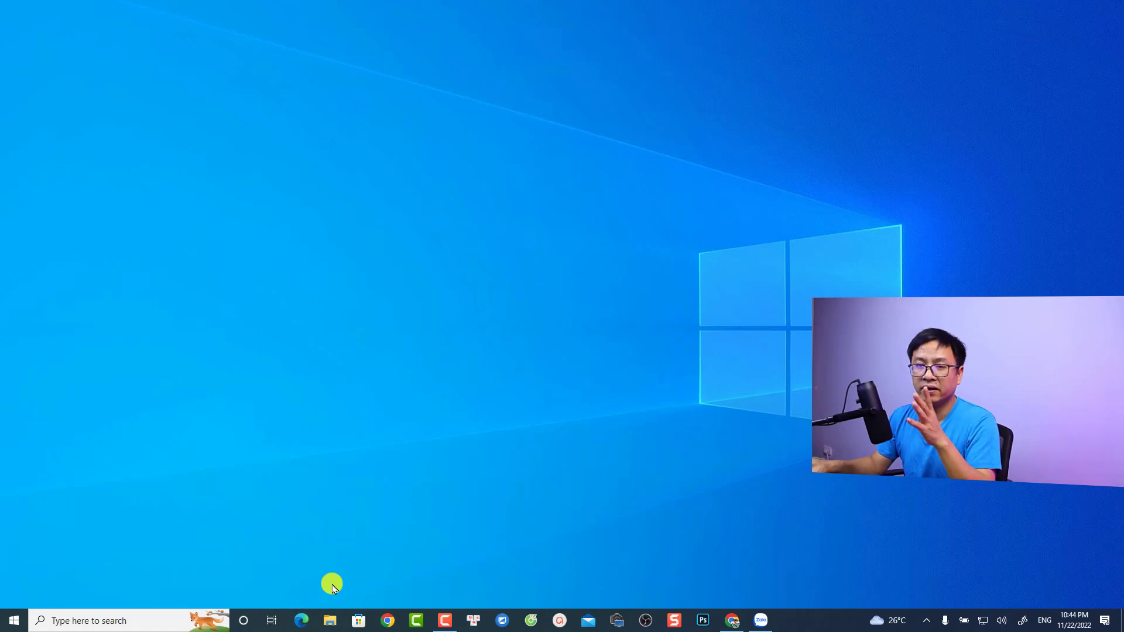
# Browse to Extreme SSD (E:) > Backup Dell Lattitude > Wondershare Filmora and run Wondershare Filmora 11.exe.
pyautogui.click(330, 621)
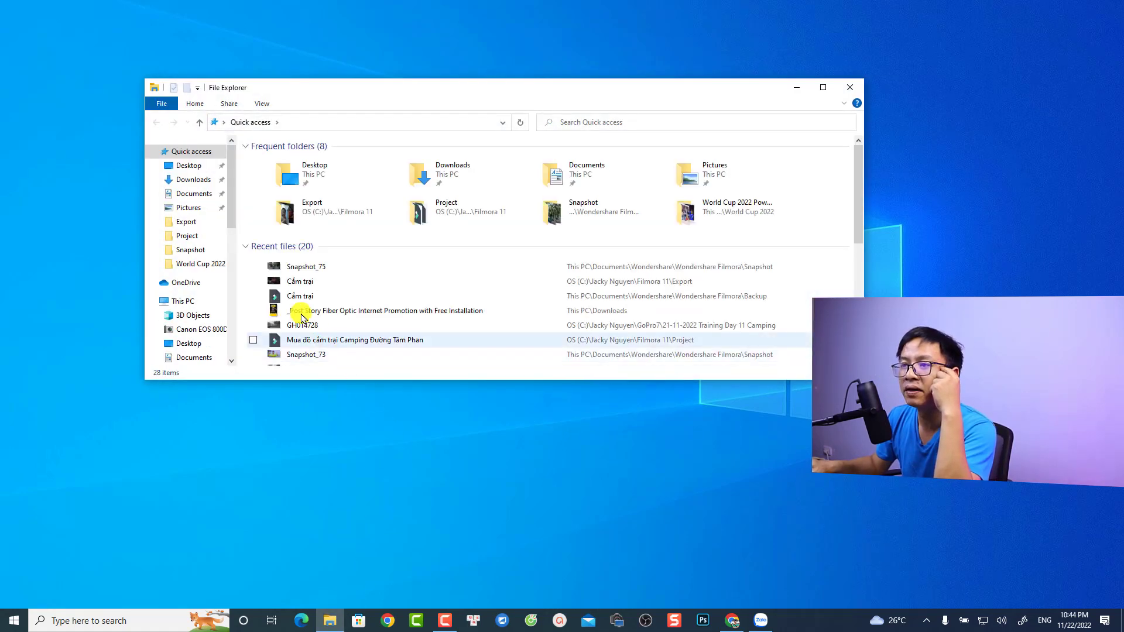
pyautogui.scroll(-4, 209, 275)
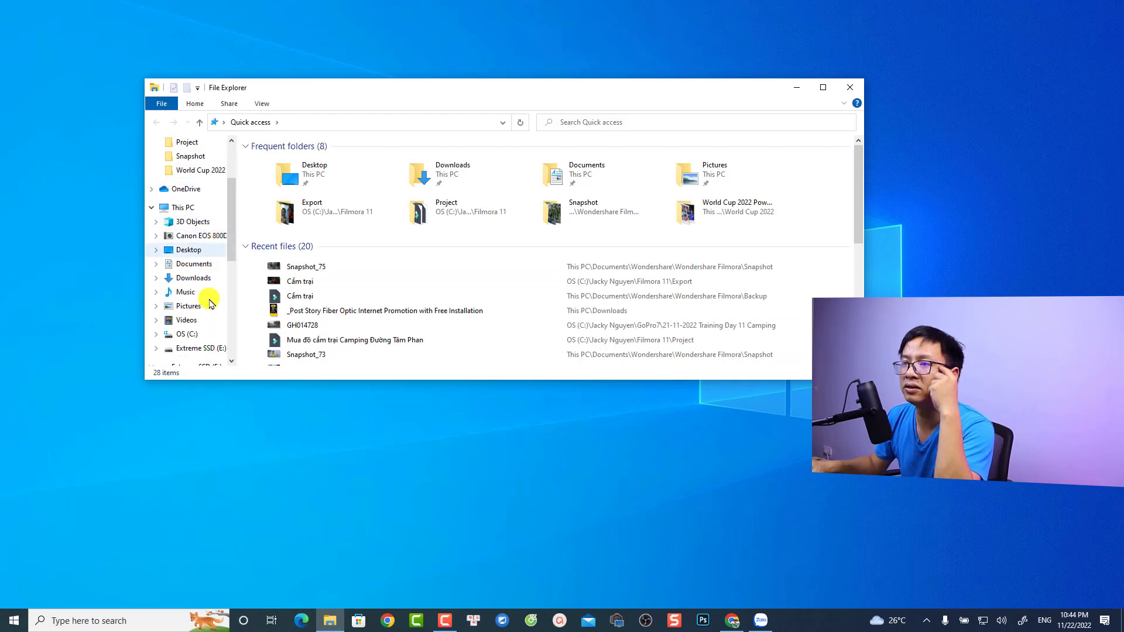
pyautogui.click(183, 146)
pyautogui.click(587, 264)
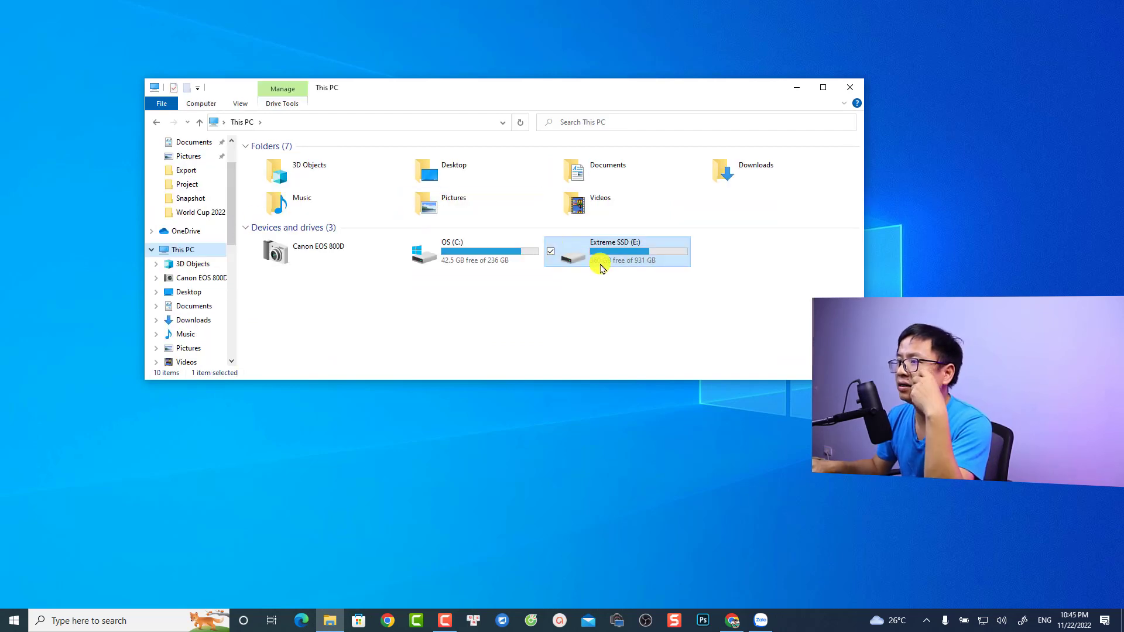
pyautogui.doubleClick(601, 267)
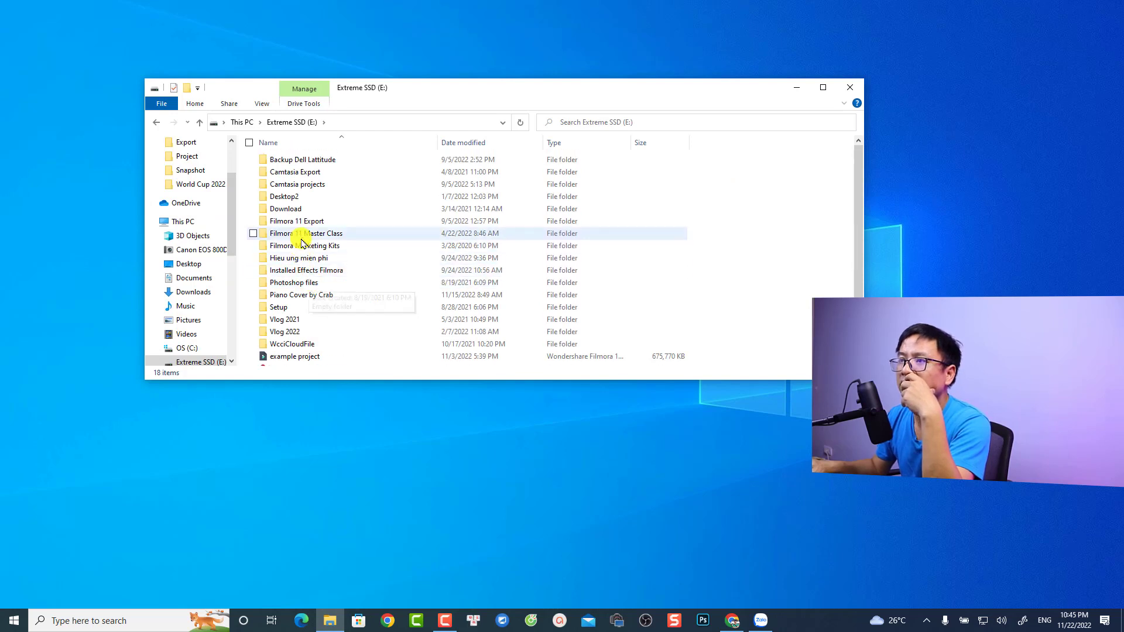
pyautogui.doubleClick(304, 162)
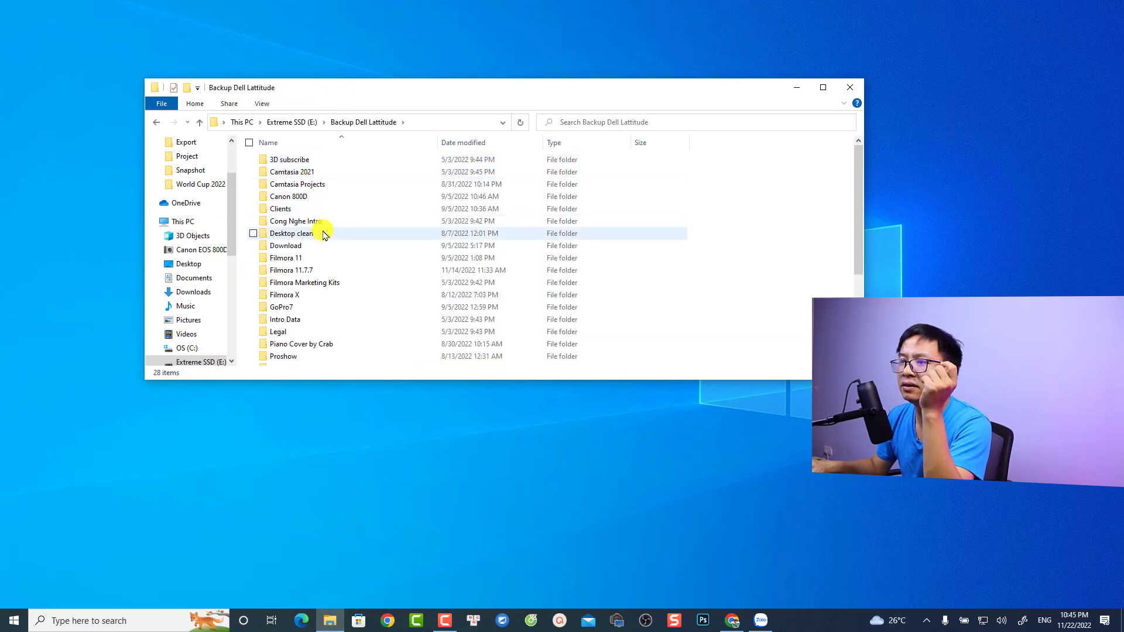
pyautogui.scroll(-4, 311, 277)
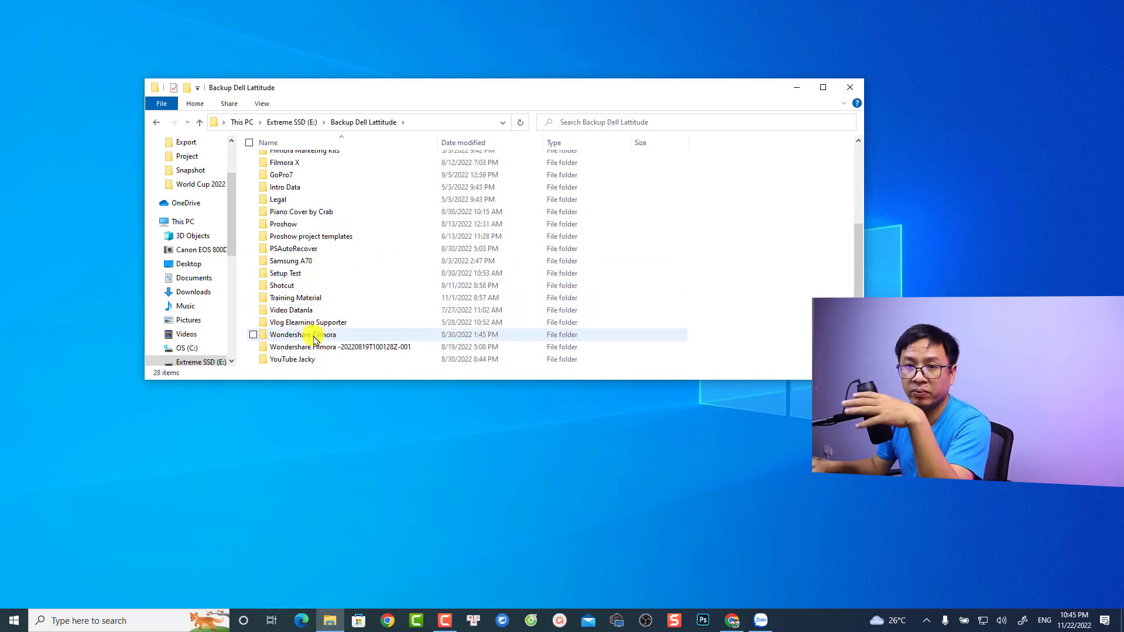
pyautogui.doubleClick(315, 336)
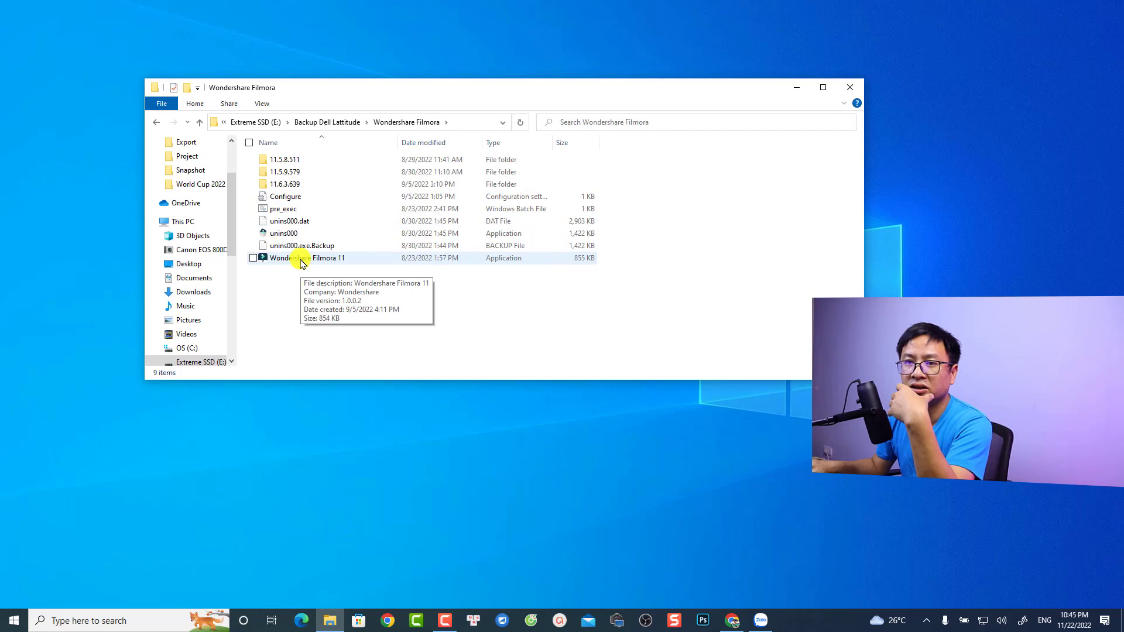
pyautogui.click(303, 263)
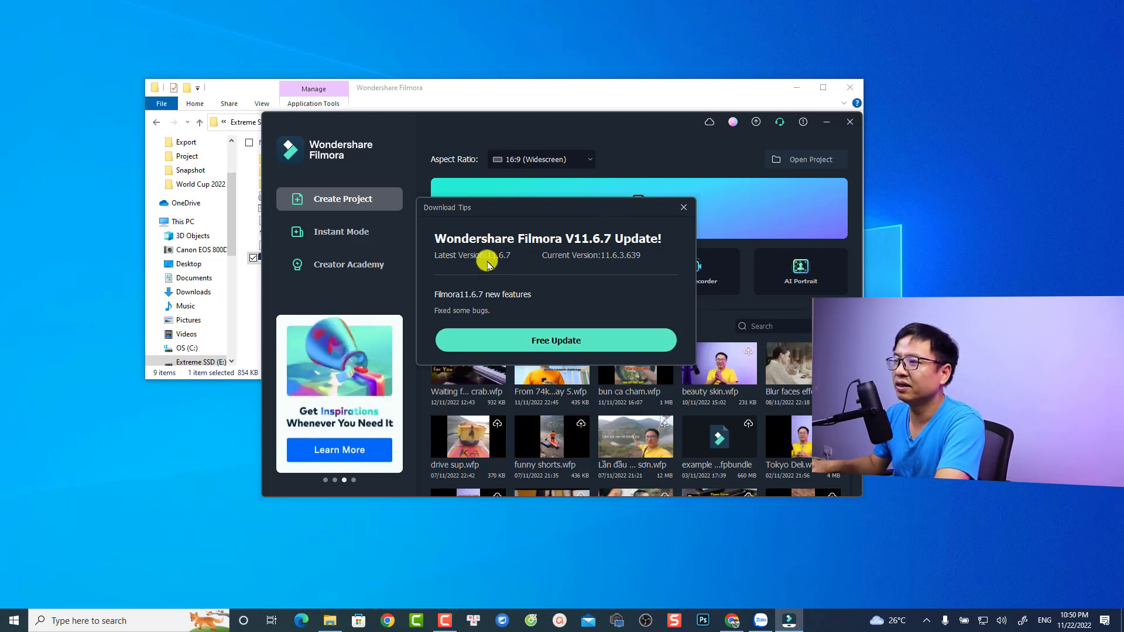
# Skip the V11.6.7 update, browse Folder, Global Media, Stock Media and Titles in Filmora 11.
pyautogui.click(684, 209)
pyautogui.hotkey('alt', 'F4')
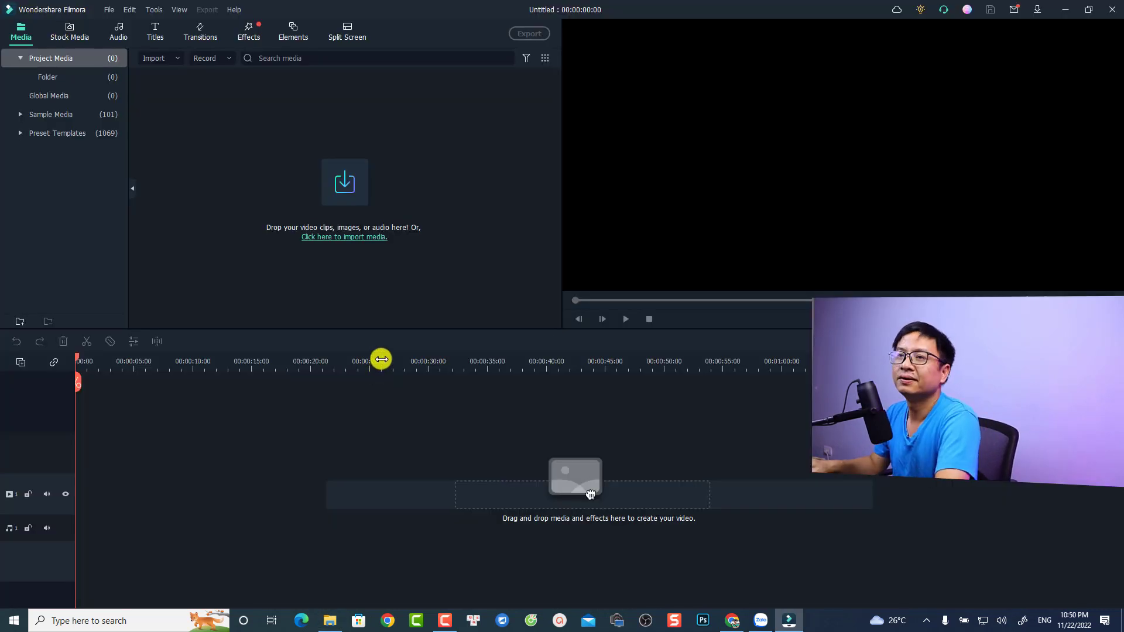
pyautogui.click(46, 79)
pyautogui.click(51, 97)
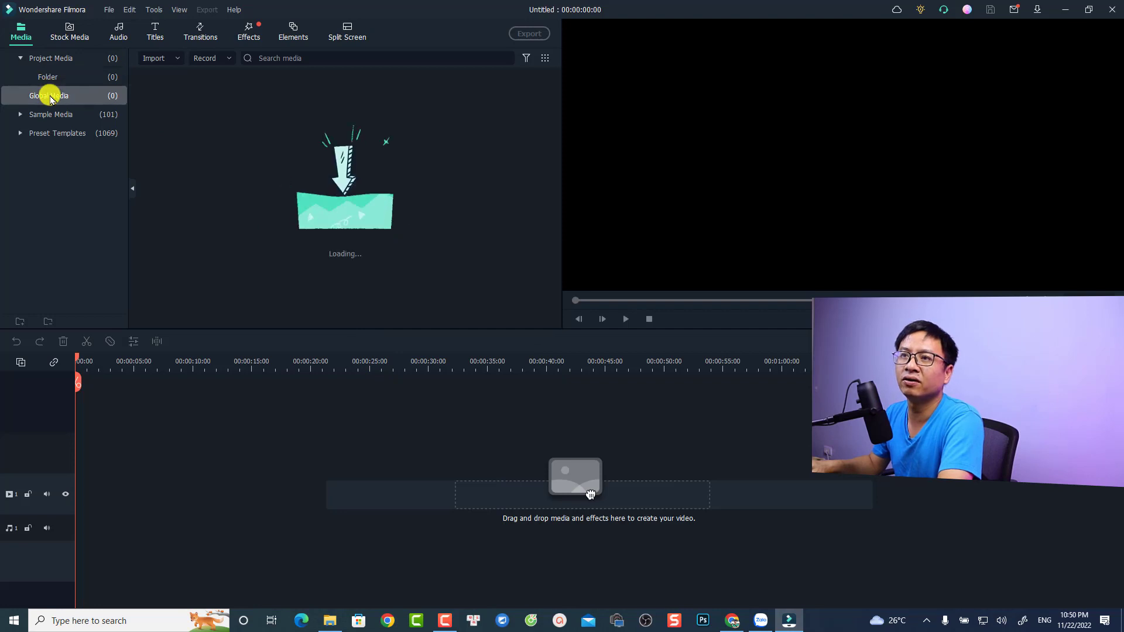
pyautogui.click(70, 33)
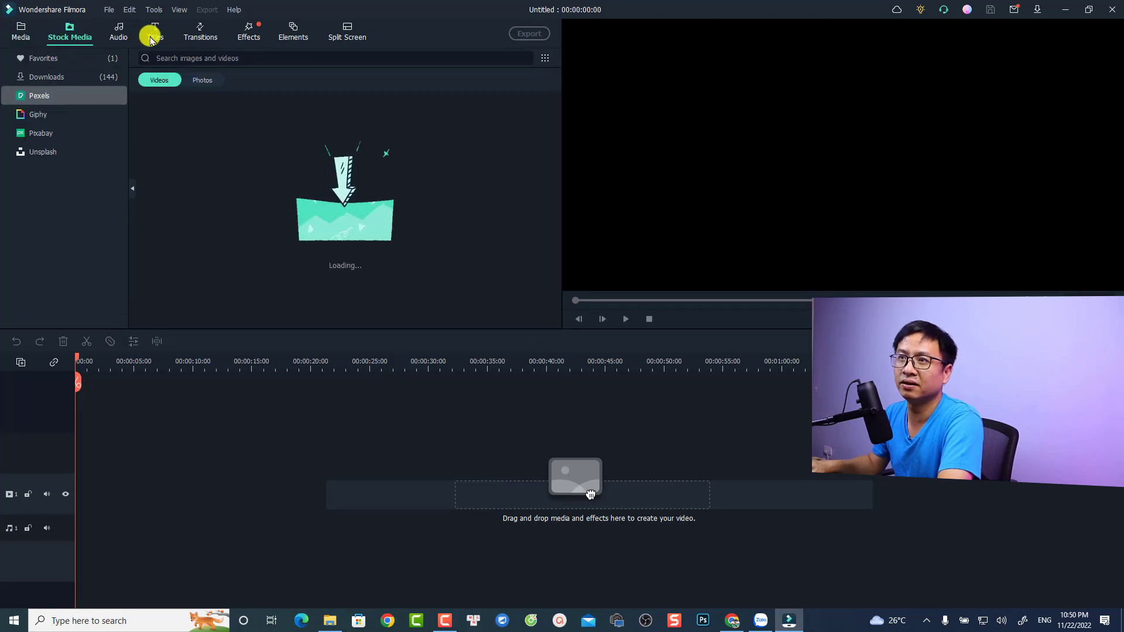
pyautogui.click(151, 36)
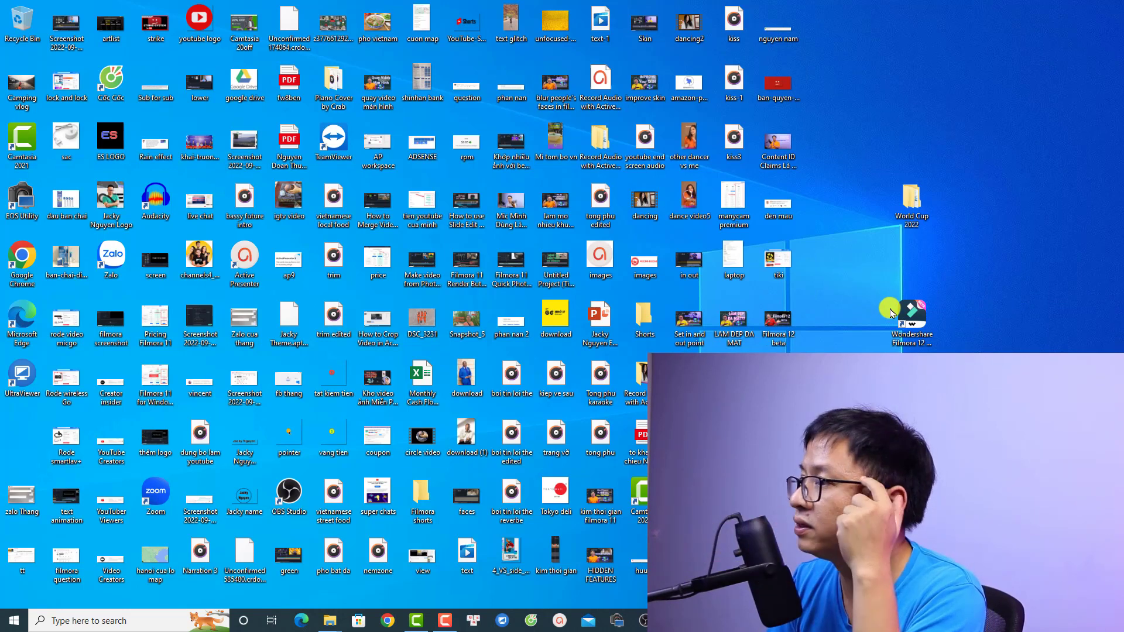
# Move the Filmora 12 beta shortcut top-right, open its file location, then the parent Wondershare folder.
pyautogui.moveTo(909, 322); pyautogui.dragTo(913, 97)
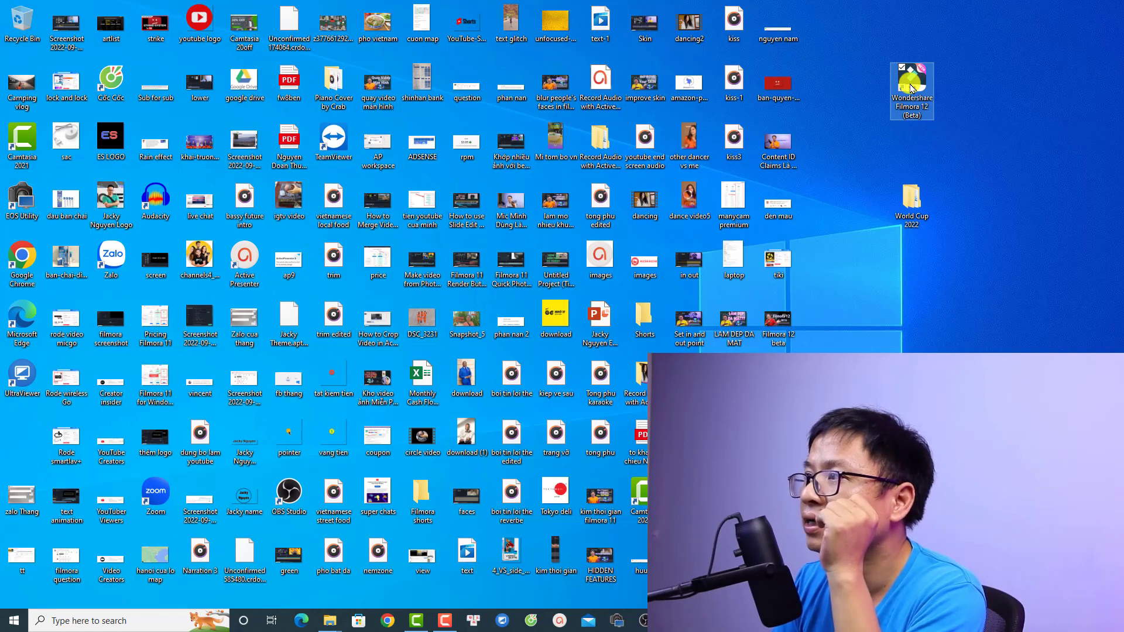
pyautogui.rightClick(910, 88)
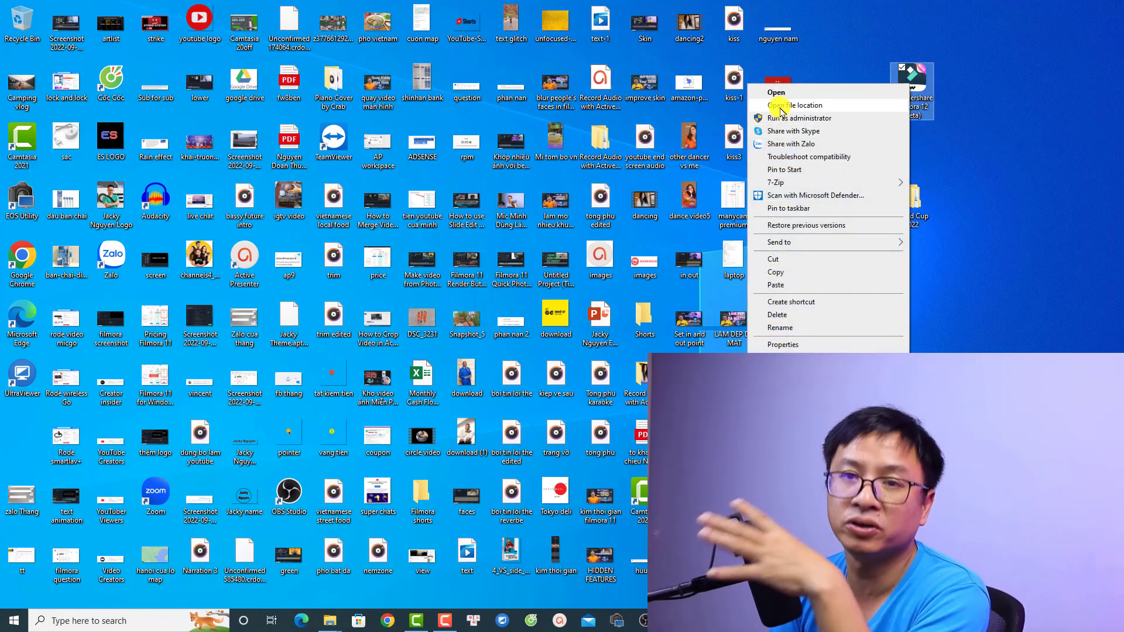
pyautogui.click(780, 108)
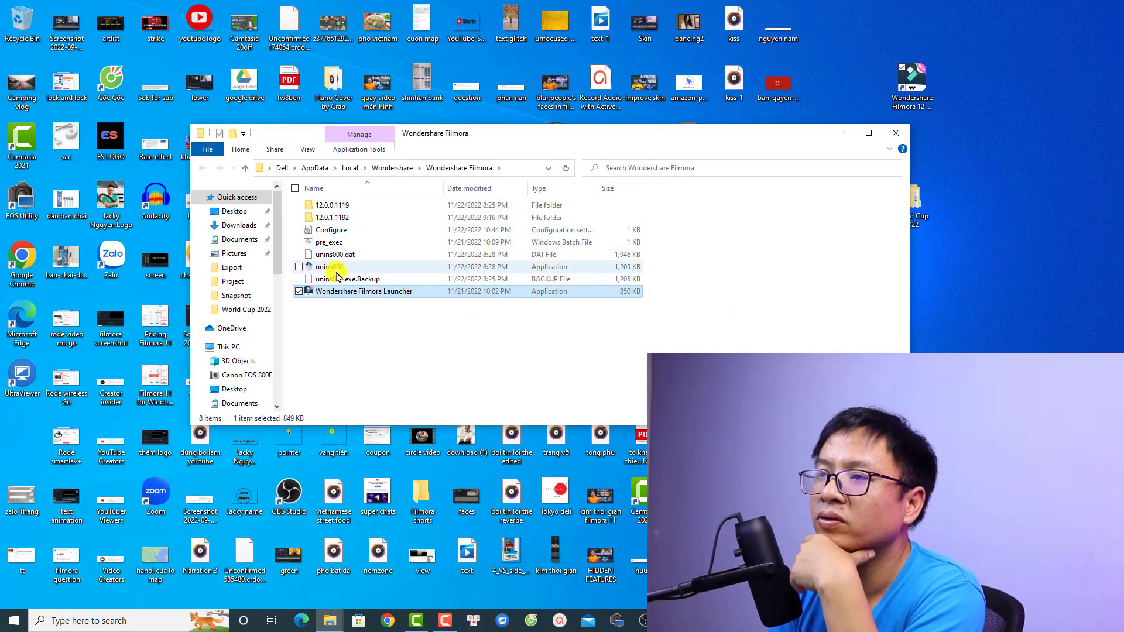
pyautogui.click(393, 168)
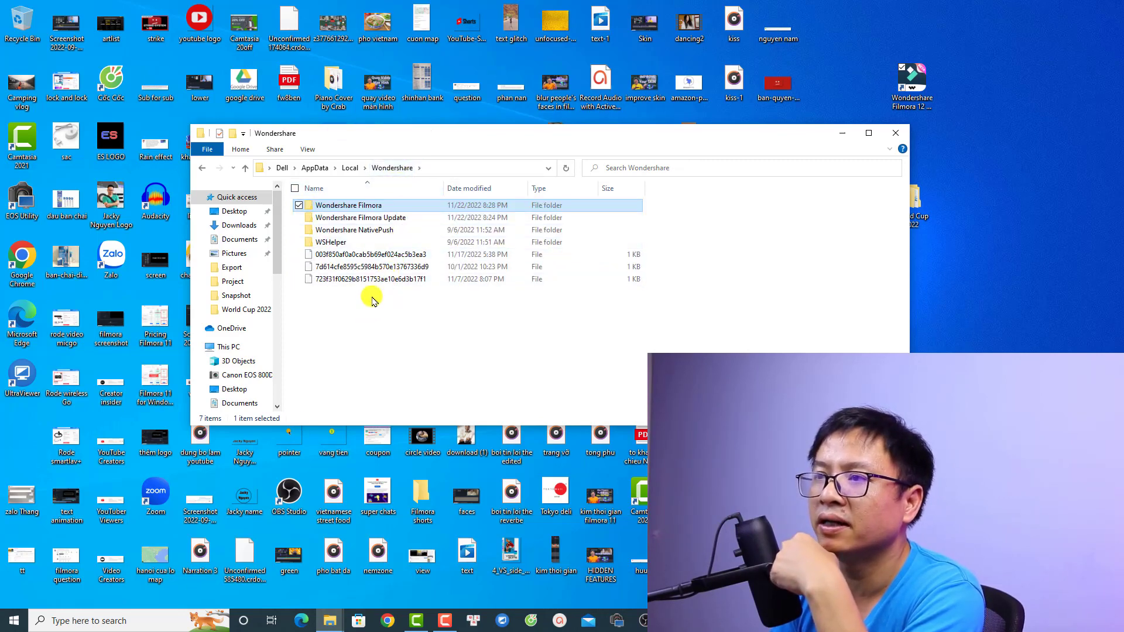
pyautogui.rightClick(359, 210)
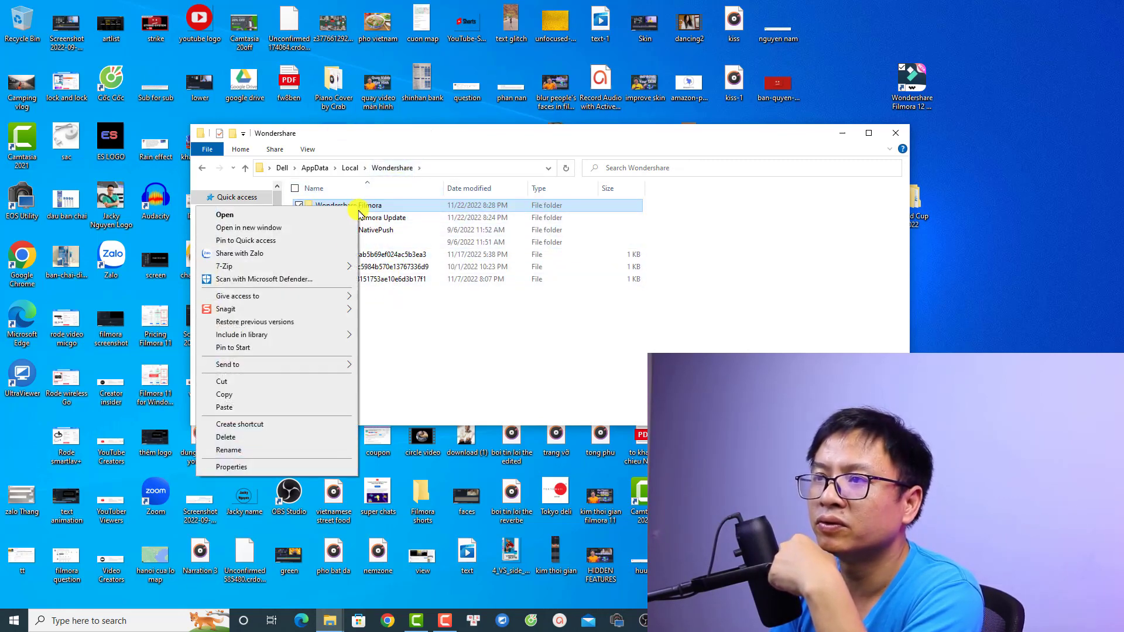
pyautogui.click(250, 395)
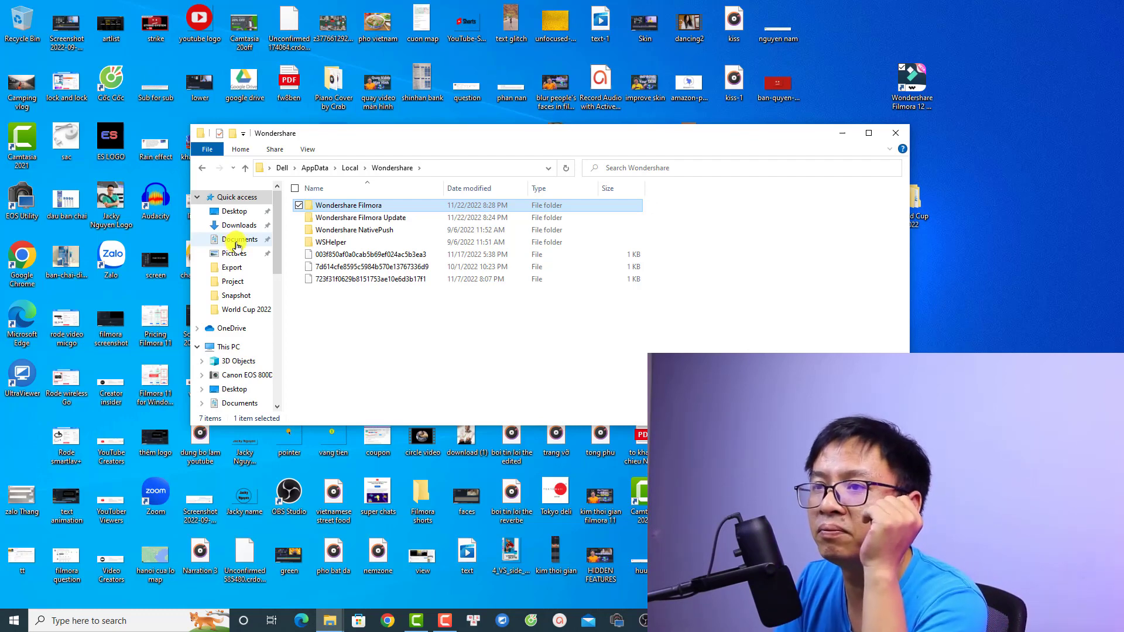
# Open Documents\Wondershare\Wondershare Filmora and scroll through its Backup, Projects and FilmoraSettings files.
pyautogui.click(236, 243)
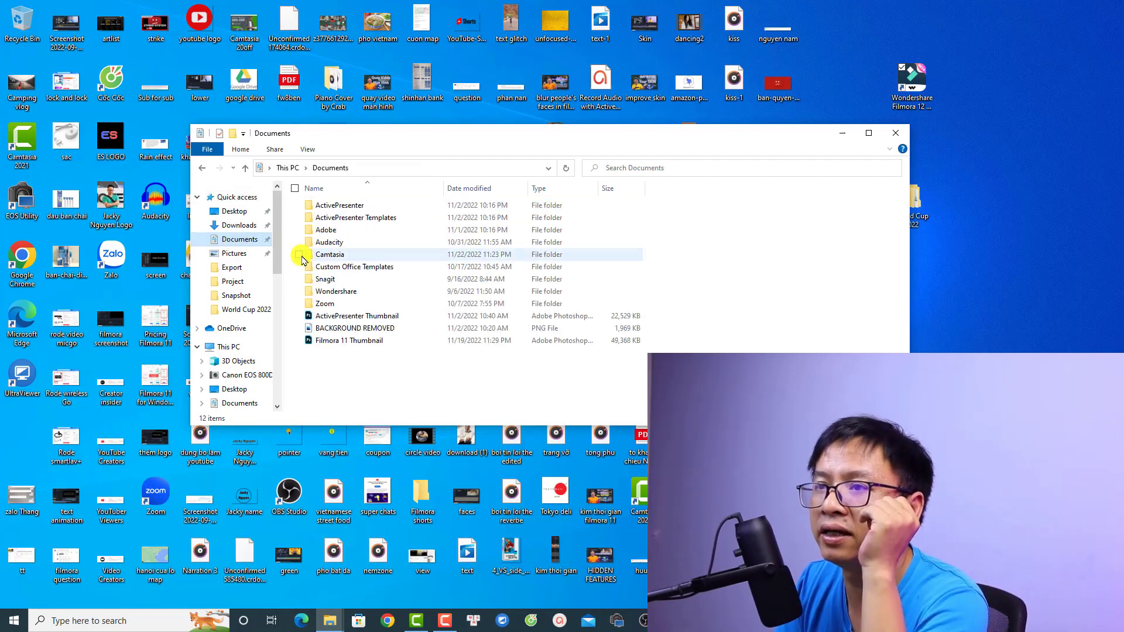
pyautogui.doubleClick(341, 291)
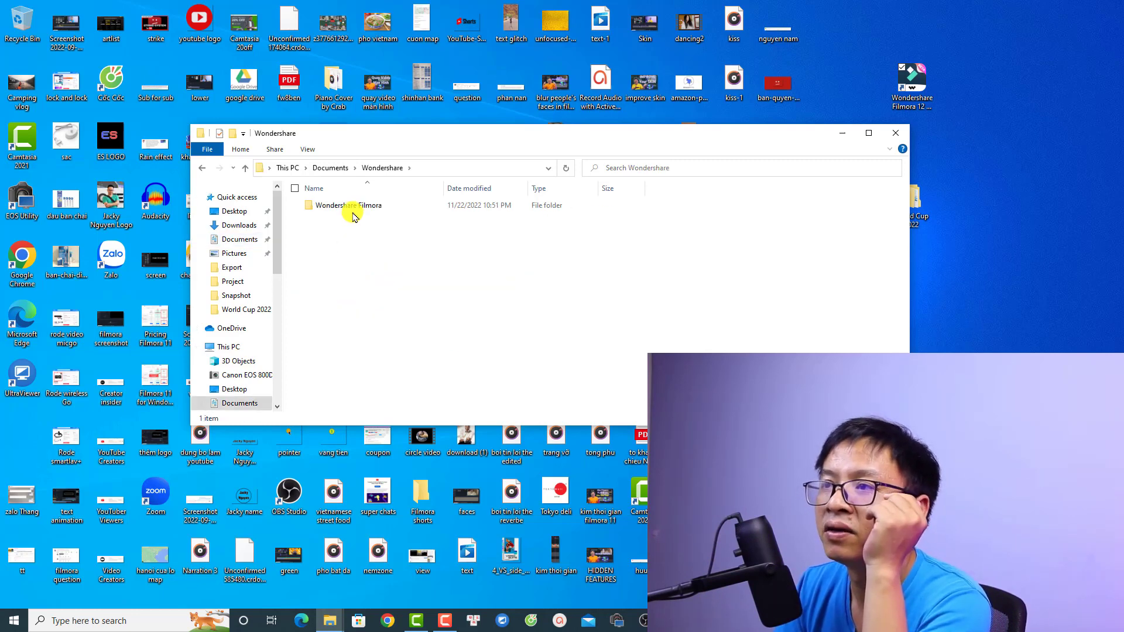
pyautogui.click(350, 210)
pyautogui.doubleClick(350, 210)
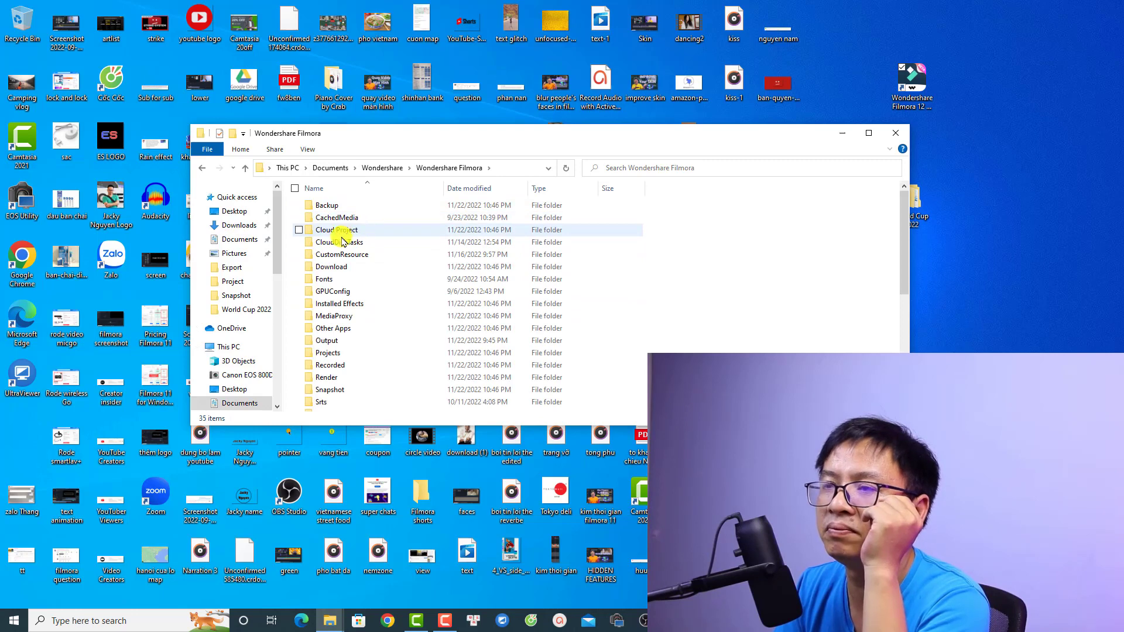
pyautogui.scroll(-5, 386, 326)
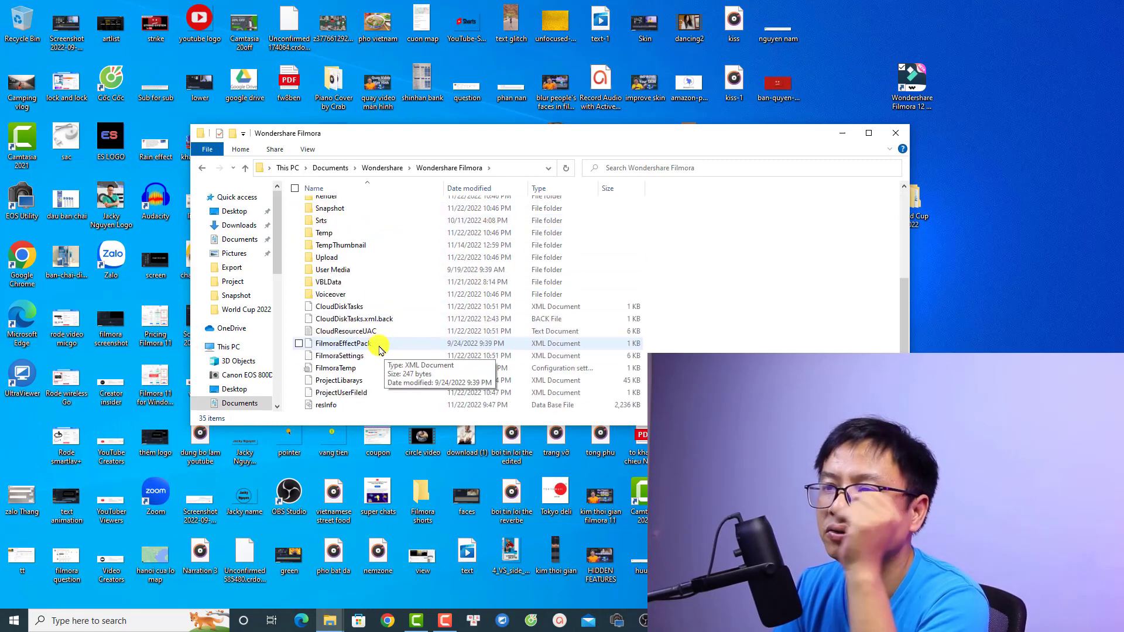